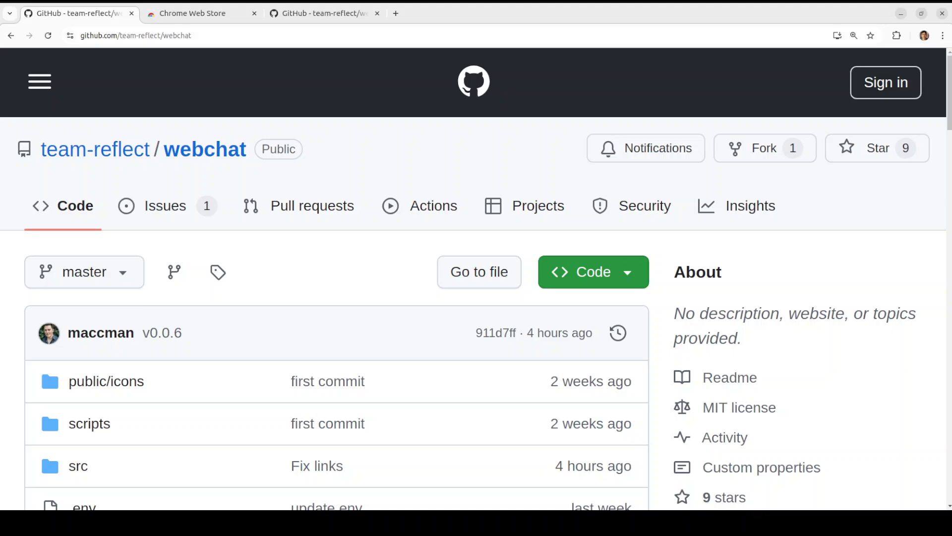
Step: Read the webchat repository README's installation instructions, then return to the repository's main page
click(323, 14)
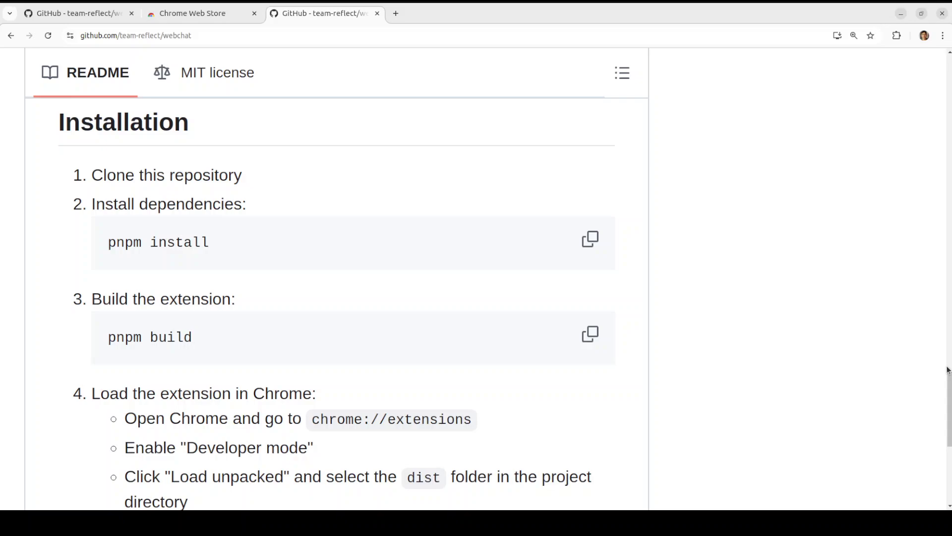
scroll(949, 407, down, 5)
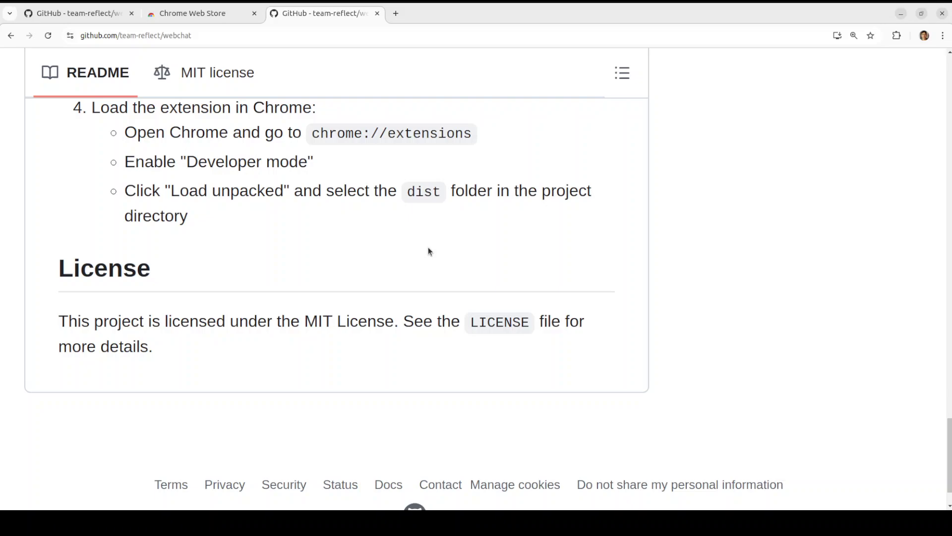
scroll(430, 251, up, 5)
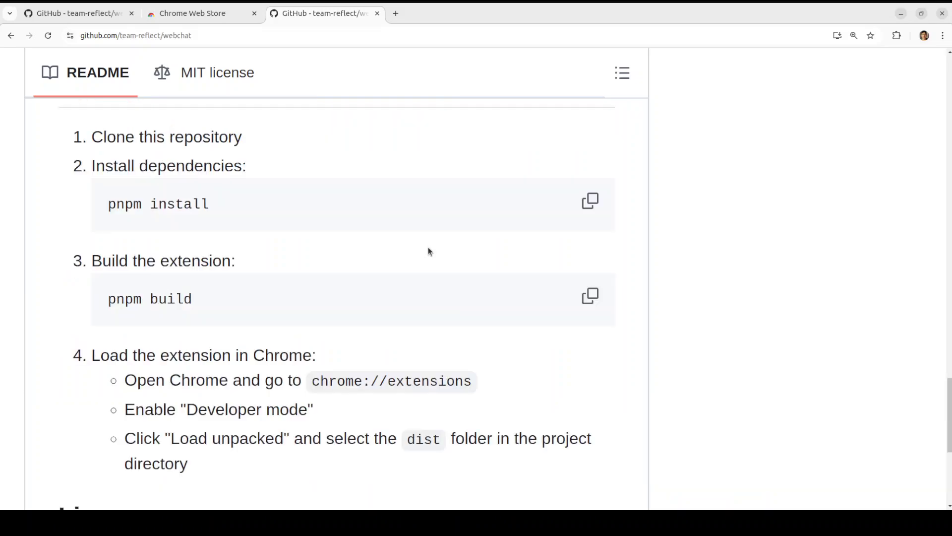
scroll(429, 251, up, 1)
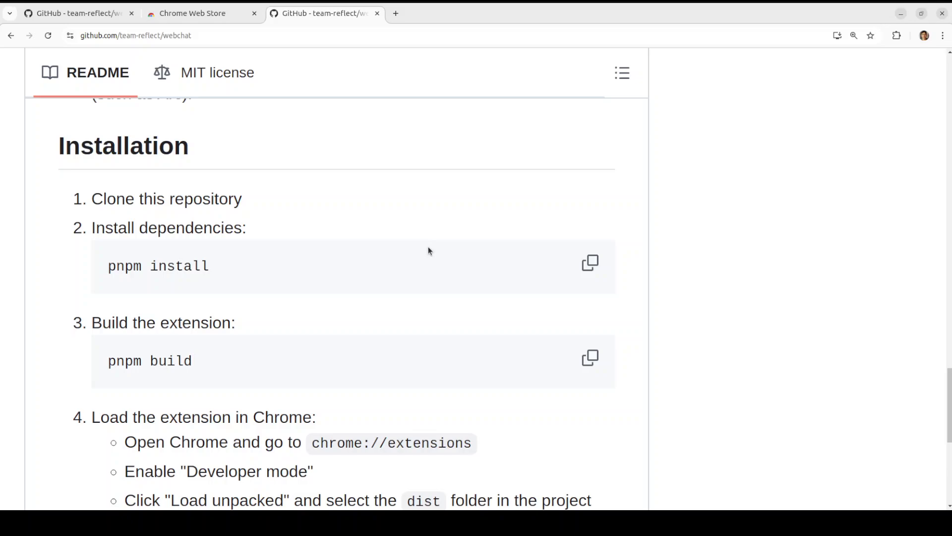
click(77, 15)
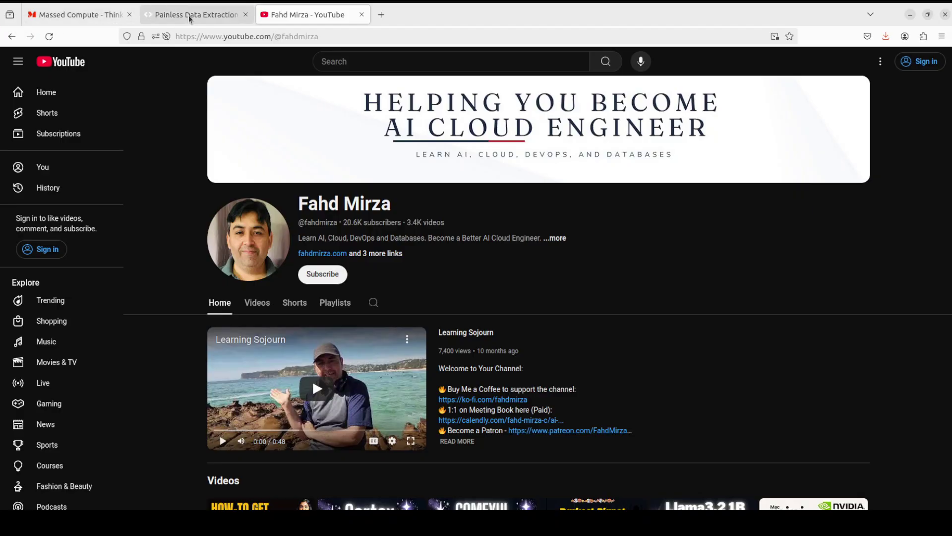
click(189, 15)
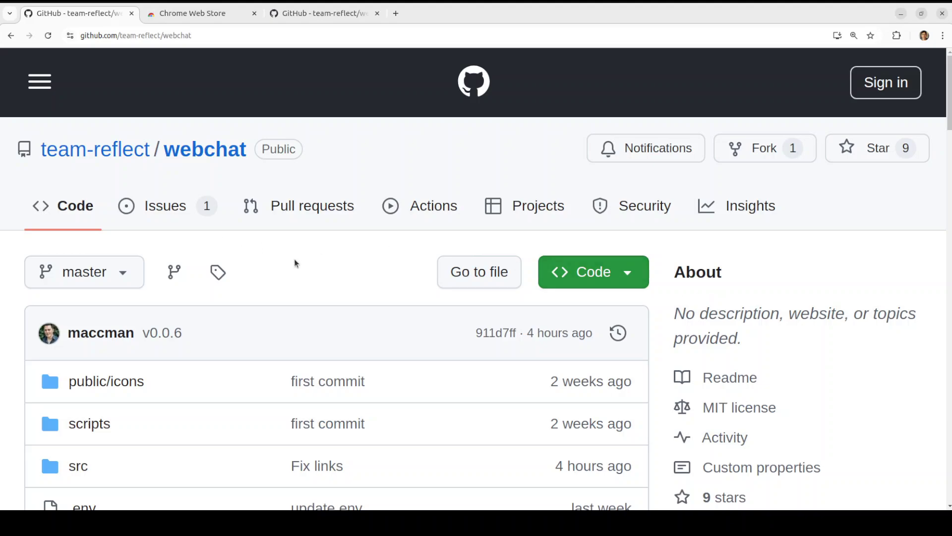
Step: Search the Chrome Web Store for 'reflect webchat' and add the Reflect Webchat extension to Chrome
click(187, 13)
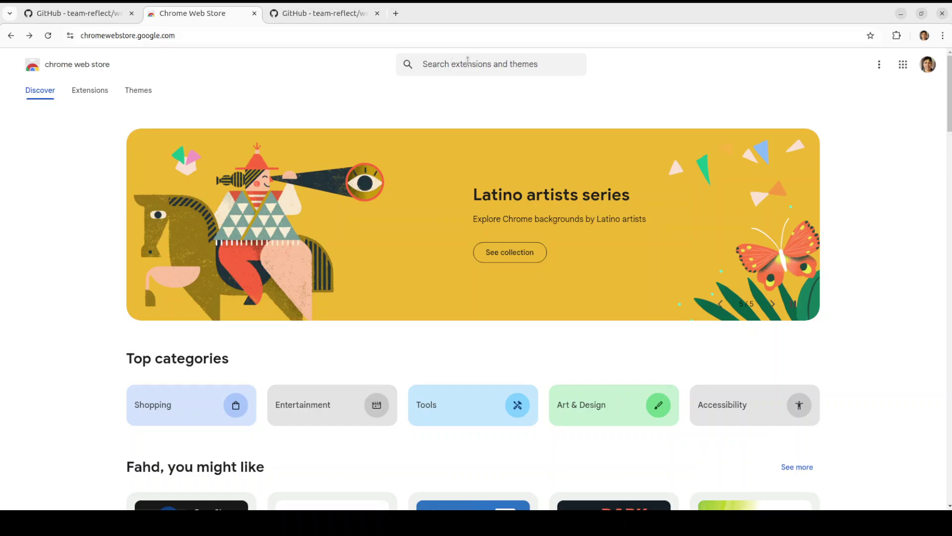
click(467, 61)
text(refle)
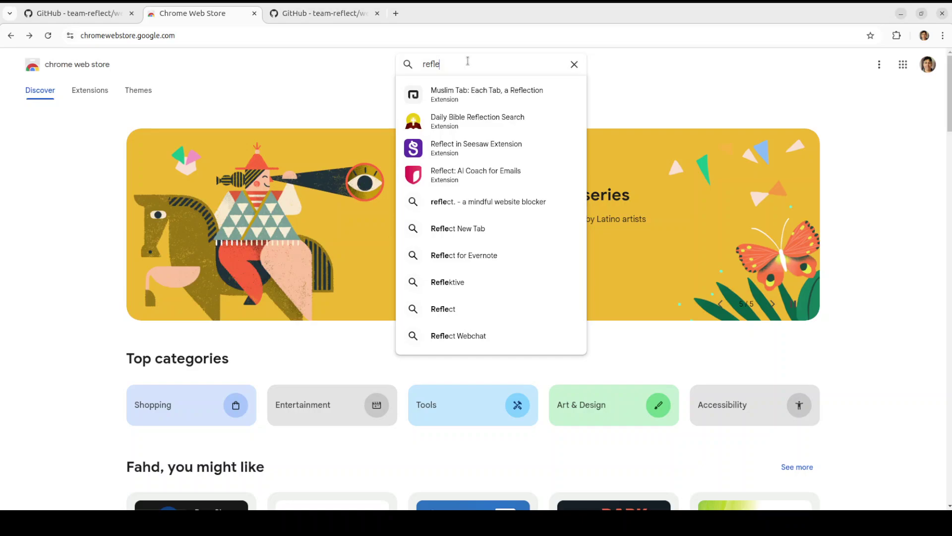
text(ct webchat)
key(Return)
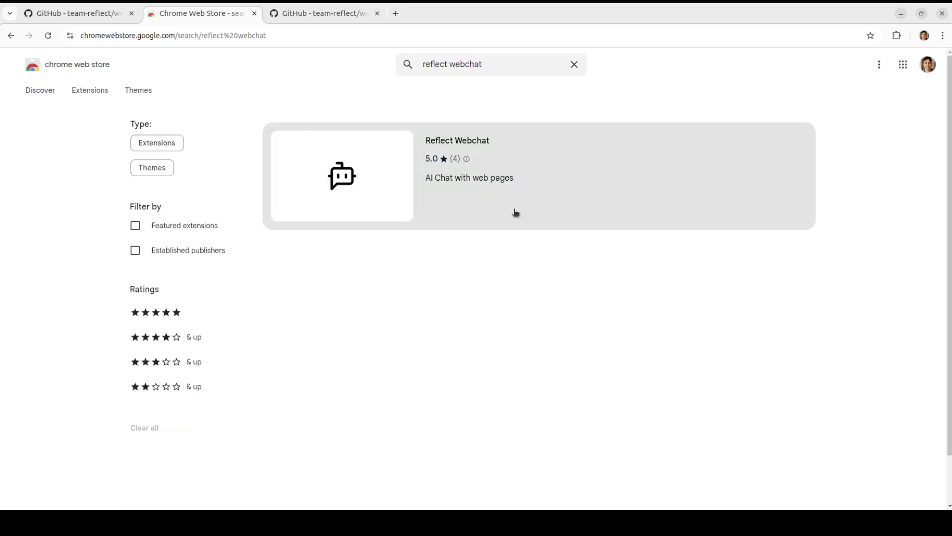
click(480, 191)
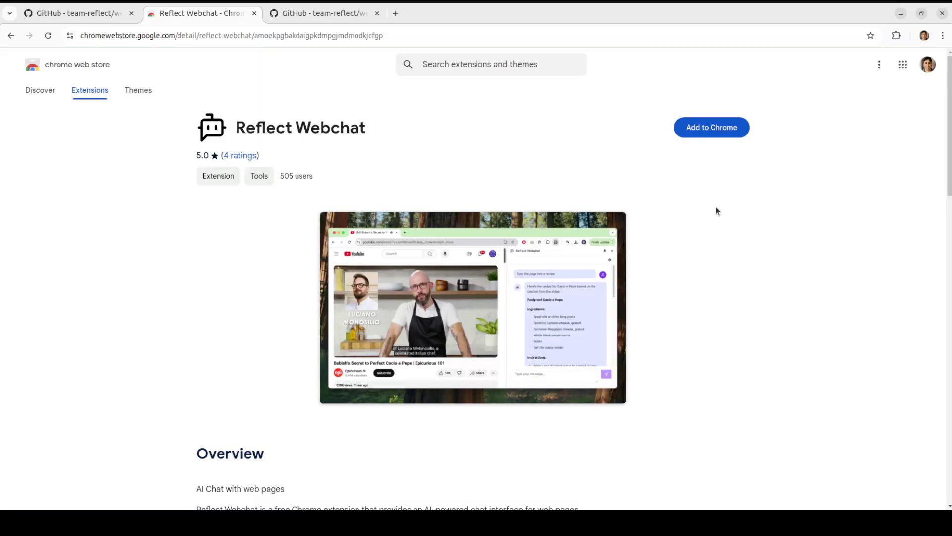
click(719, 132)
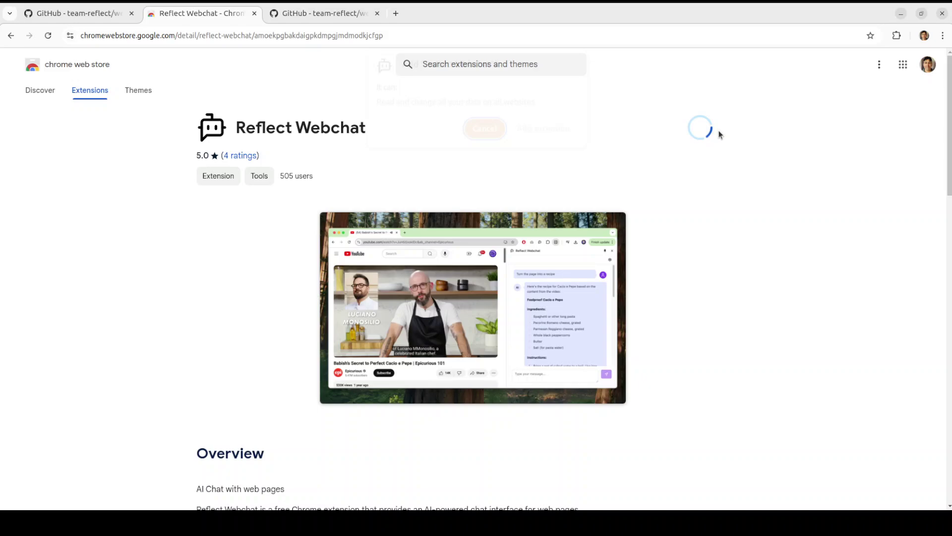
click(554, 137)
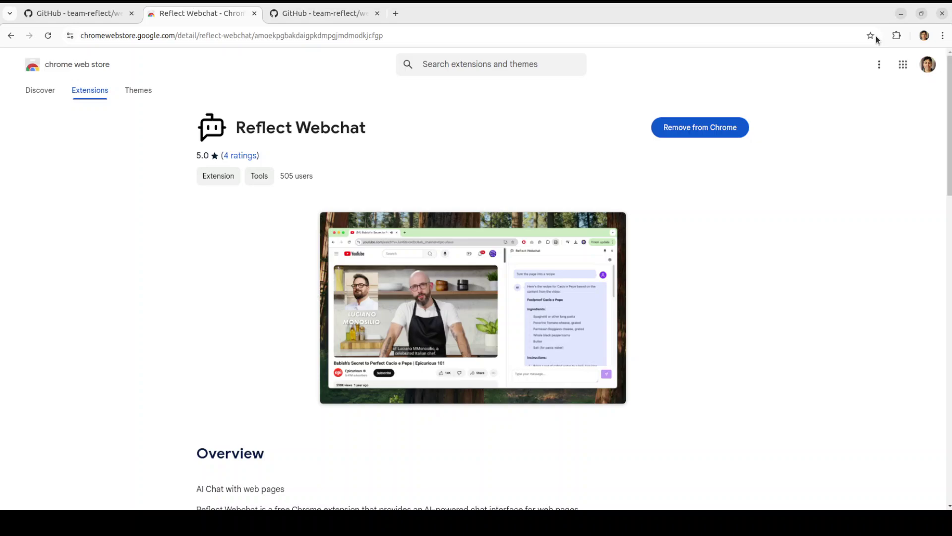
Step: Load the blog in a new tab and open Reflect Webchat from the Extensions menu in the side panel
click(897, 36)
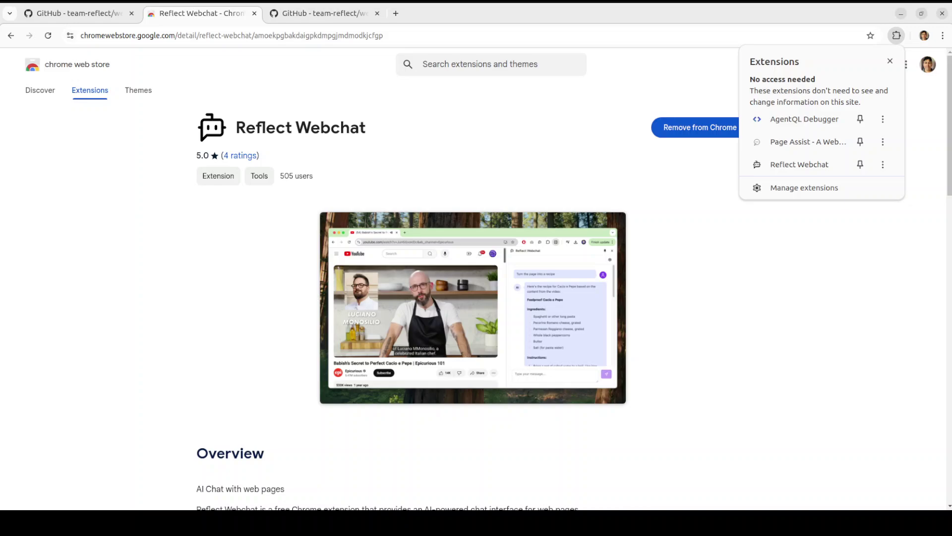
key(Escape)
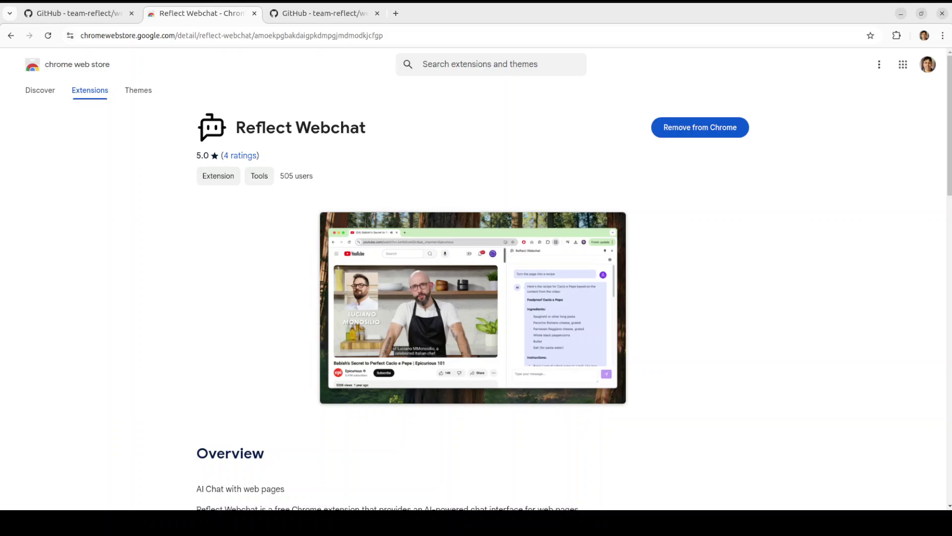
click(396, 13)
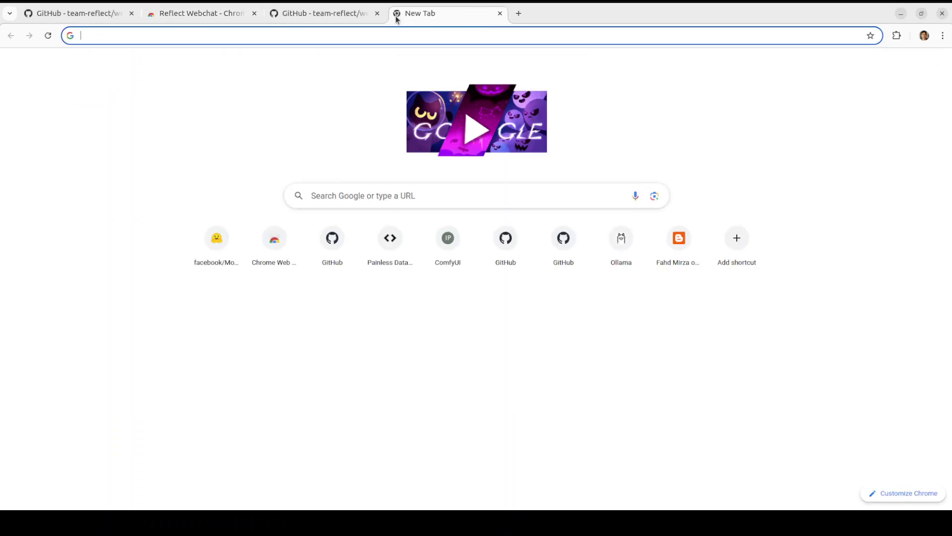
text(fahdmirz)
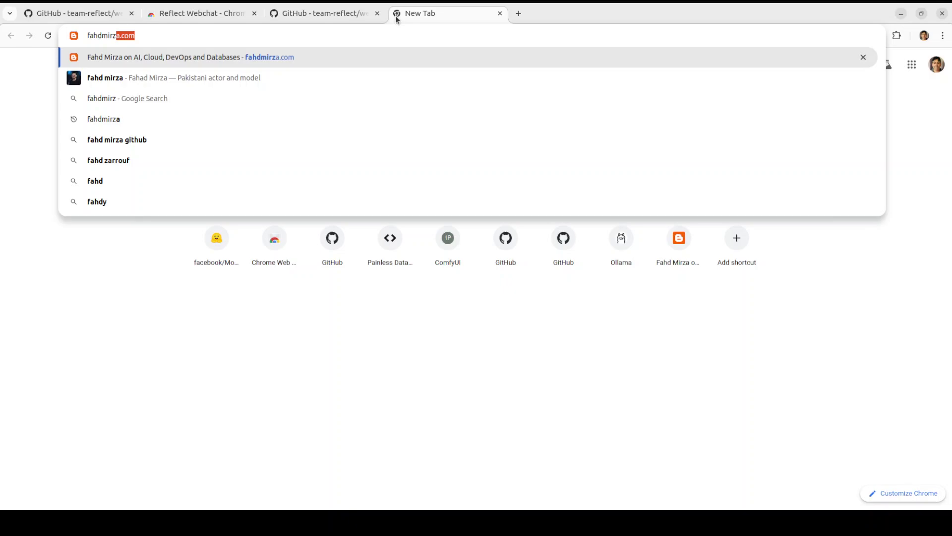
text(a.co)
key(Return)
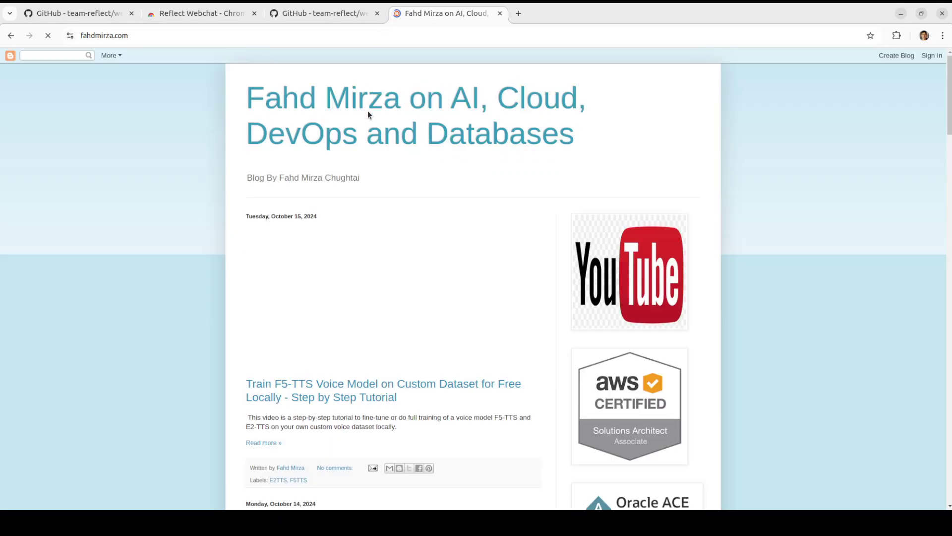
click(896, 36)
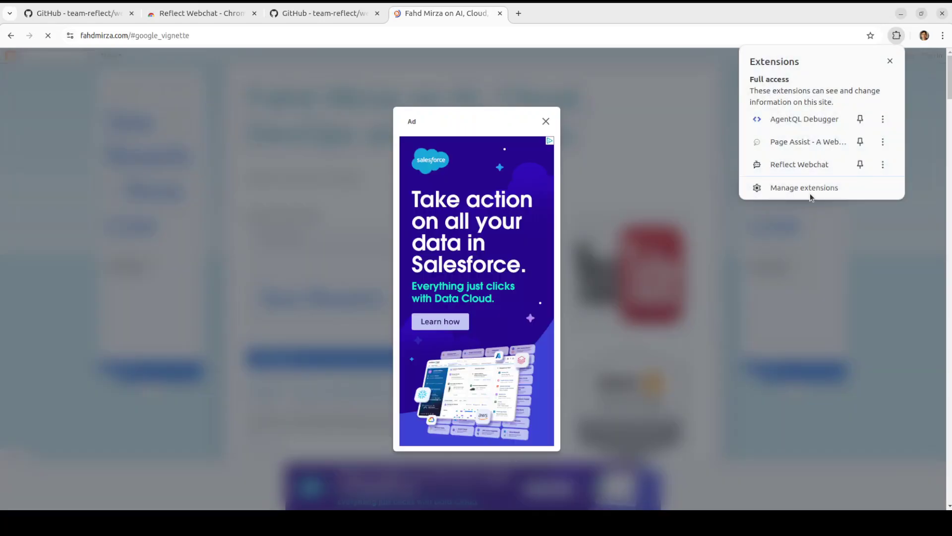
click(803, 166)
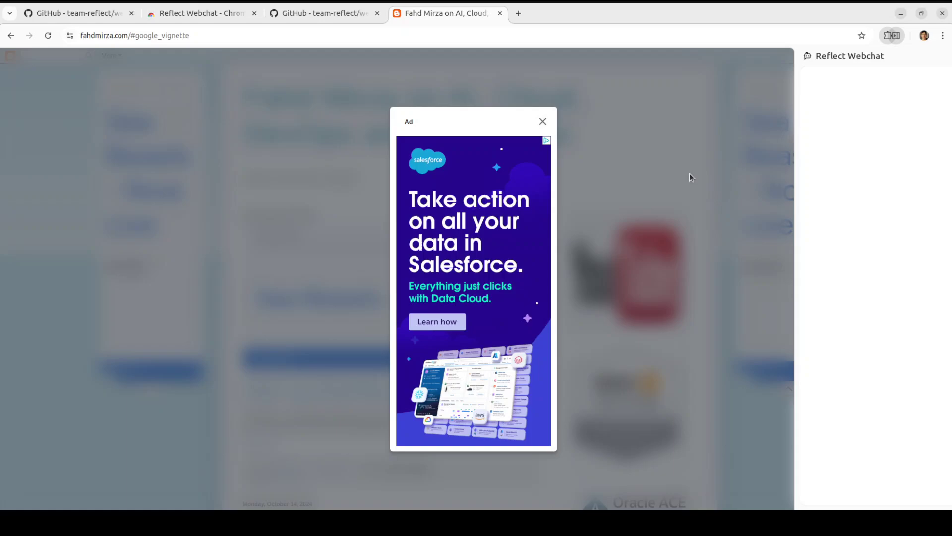
Step: Go back and load the fahdmirza.com blog in the current tab
key(alt+Left)
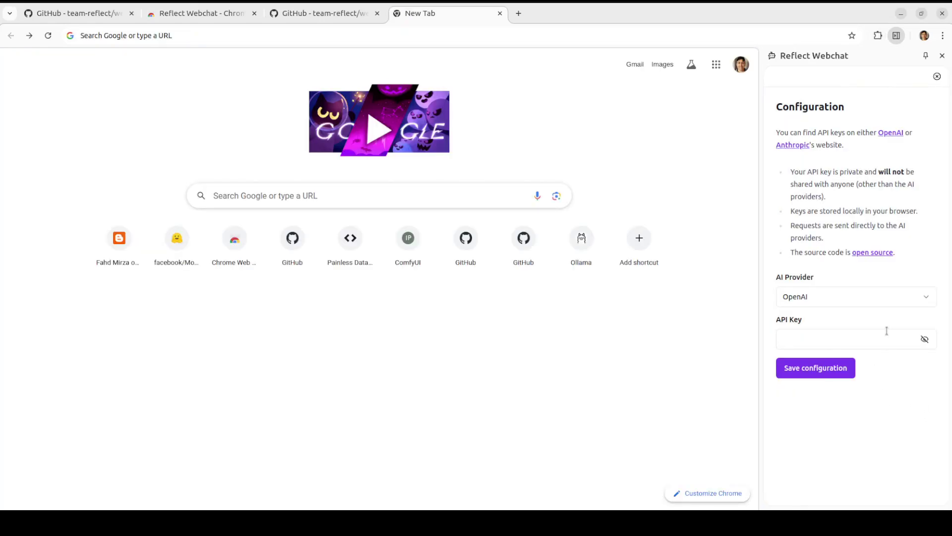
click(201, 42)
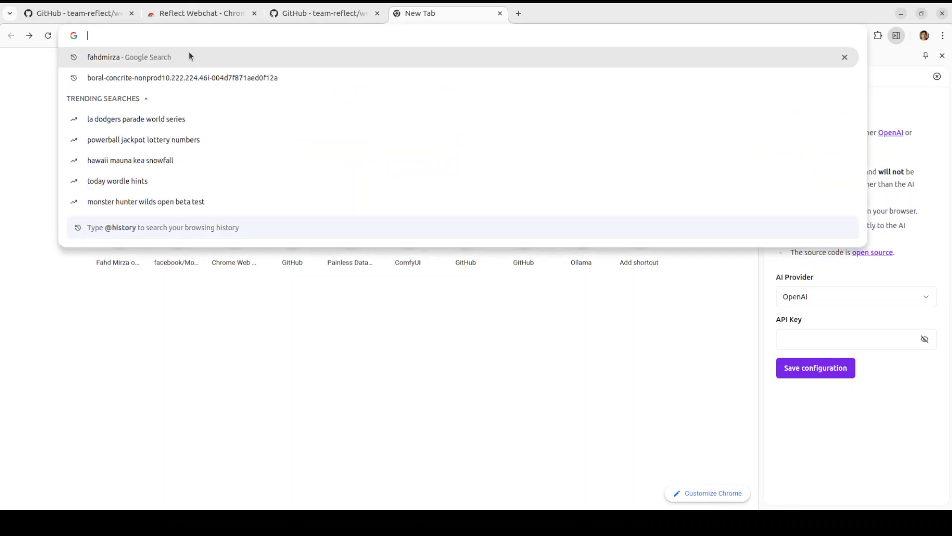
text(fahdmirza.com)
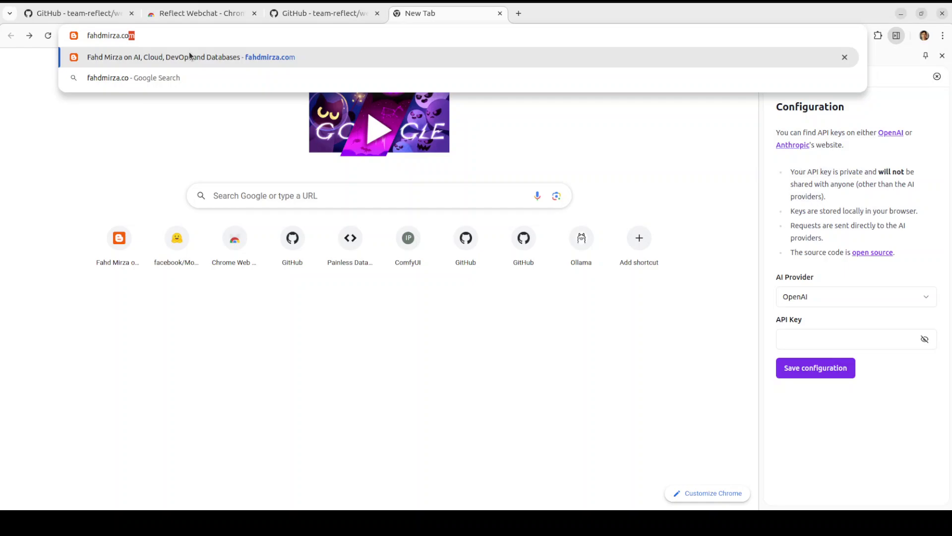
key(Return)
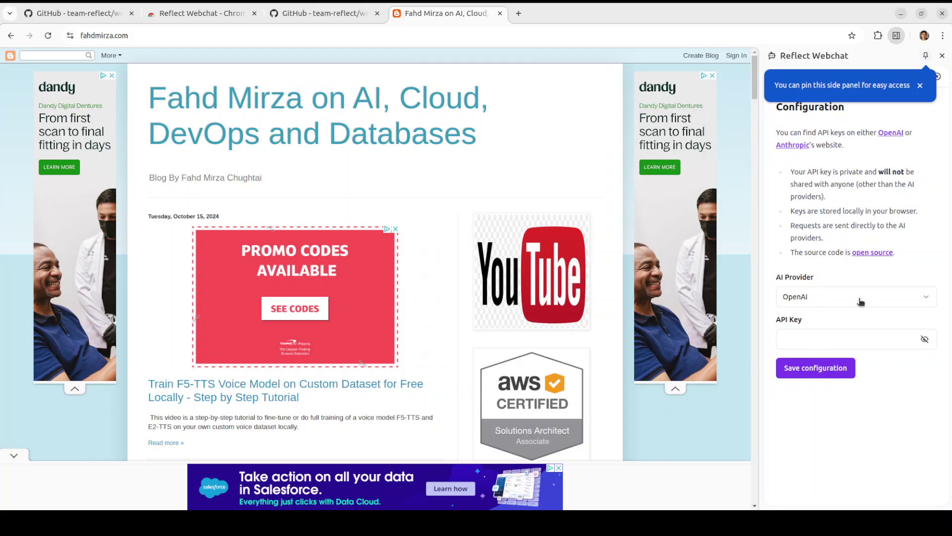
Step: Keep OpenAI as the AI provider, paste the API key, and save the configuration
click(835, 300)
click(810, 337)
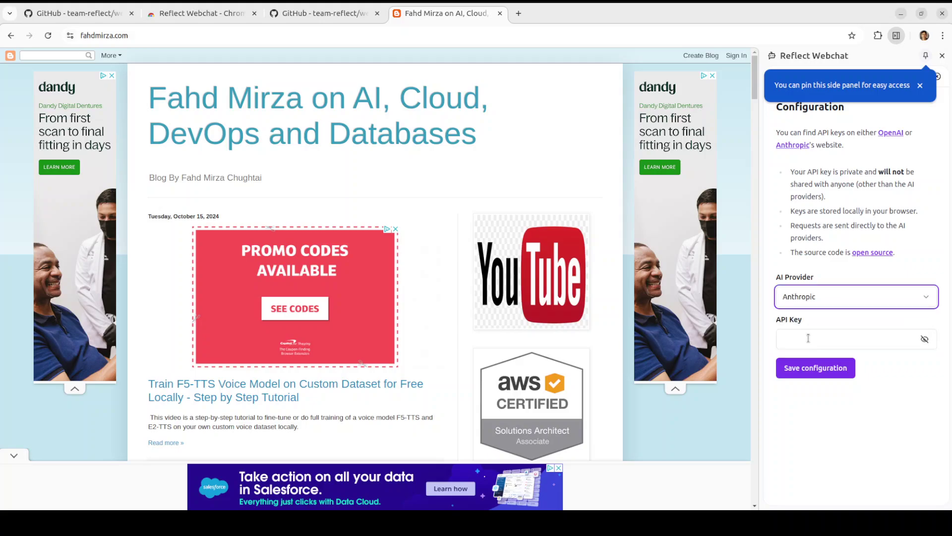
click(851, 302)
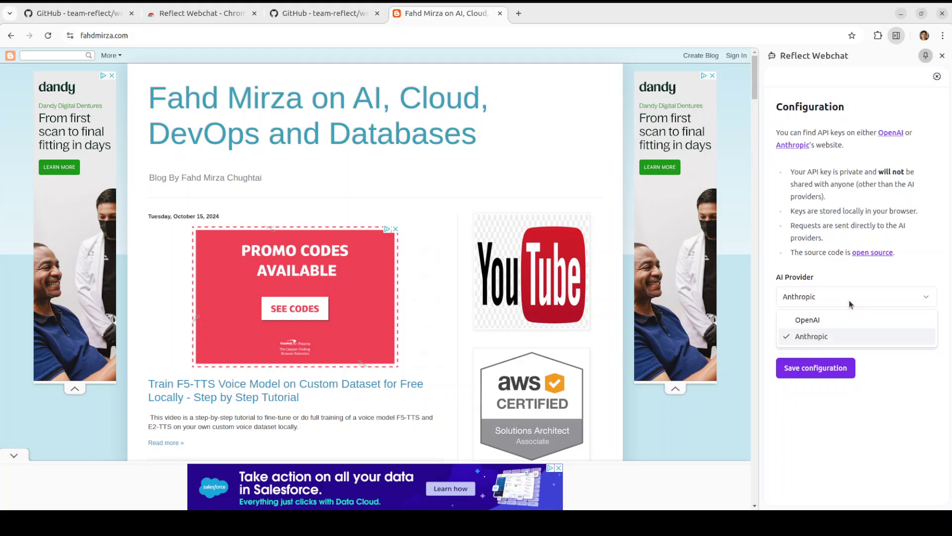
click(843, 325)
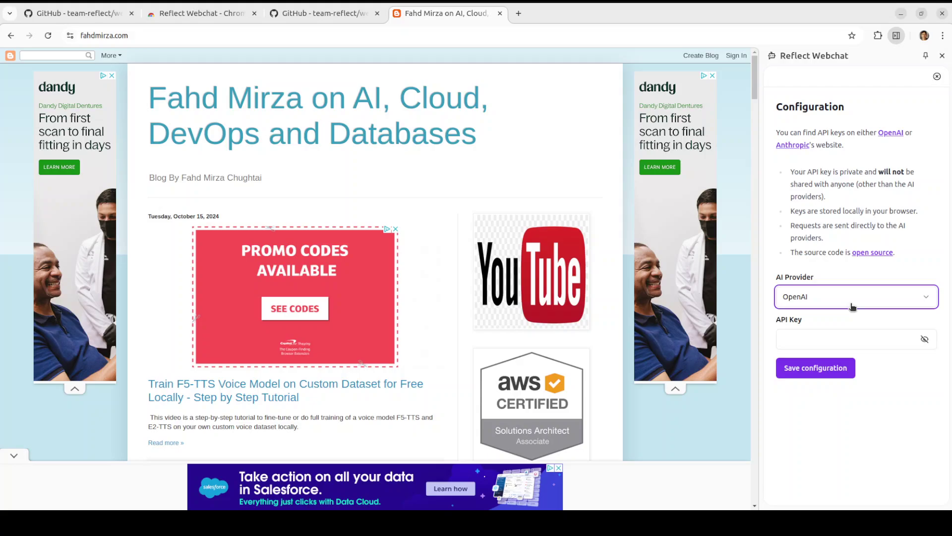
click(801, 336)
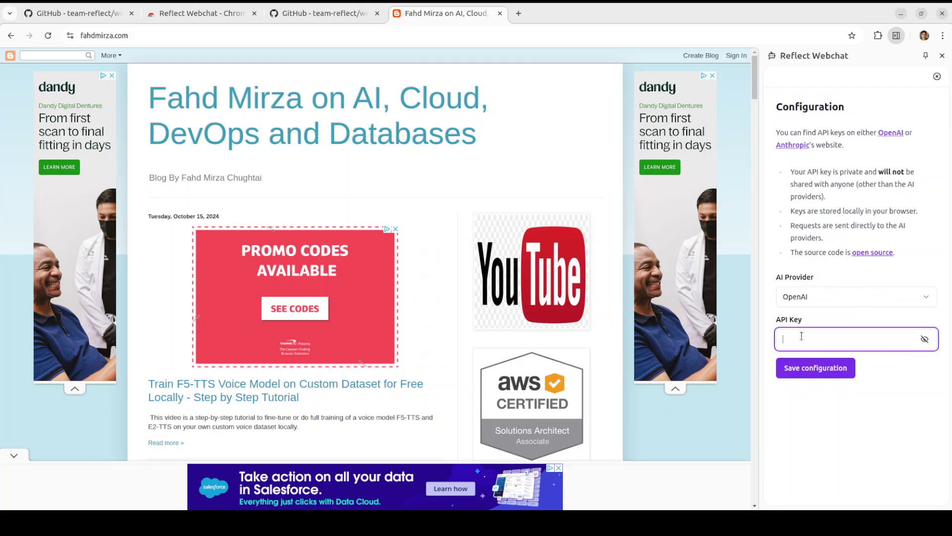
click(925, 339)
click(883, 343)
click(925, 341)
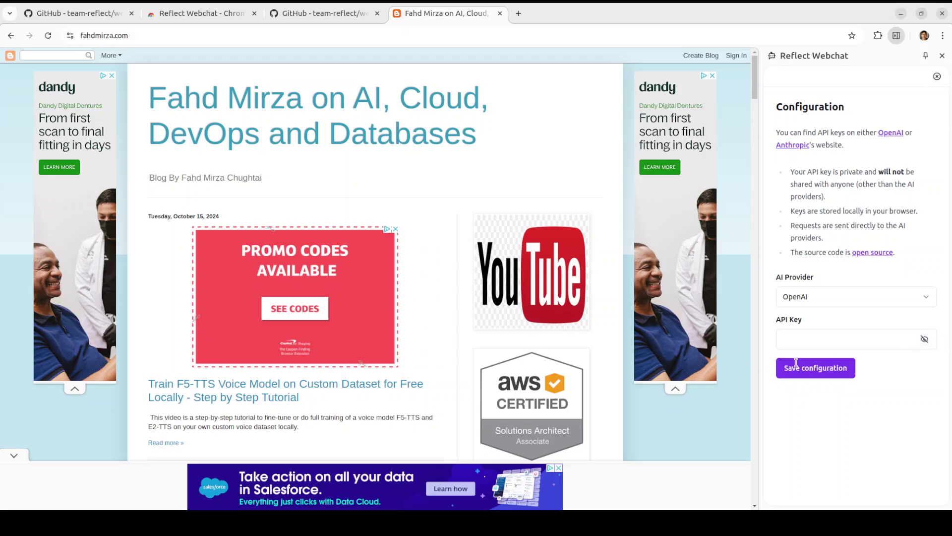
click(843, 339)
key(ctrl+v)
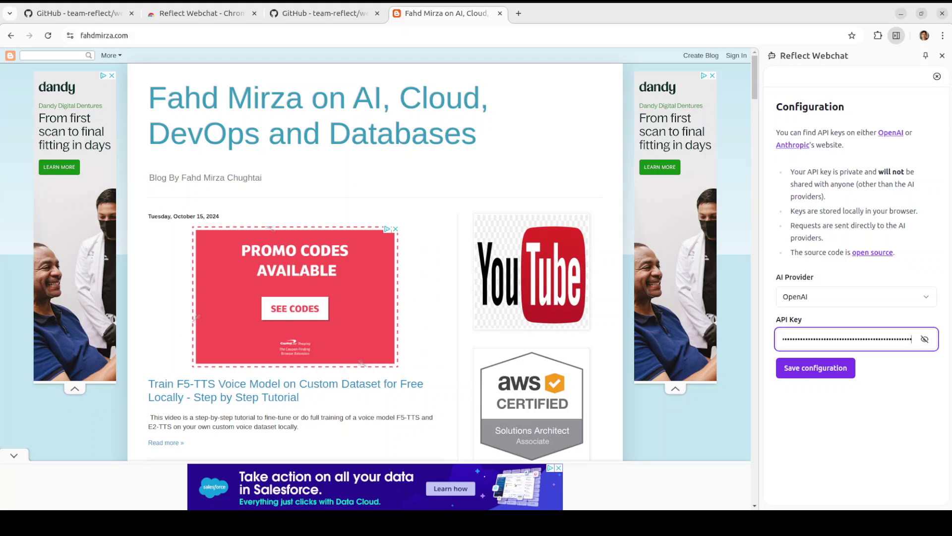
click(825, 372)
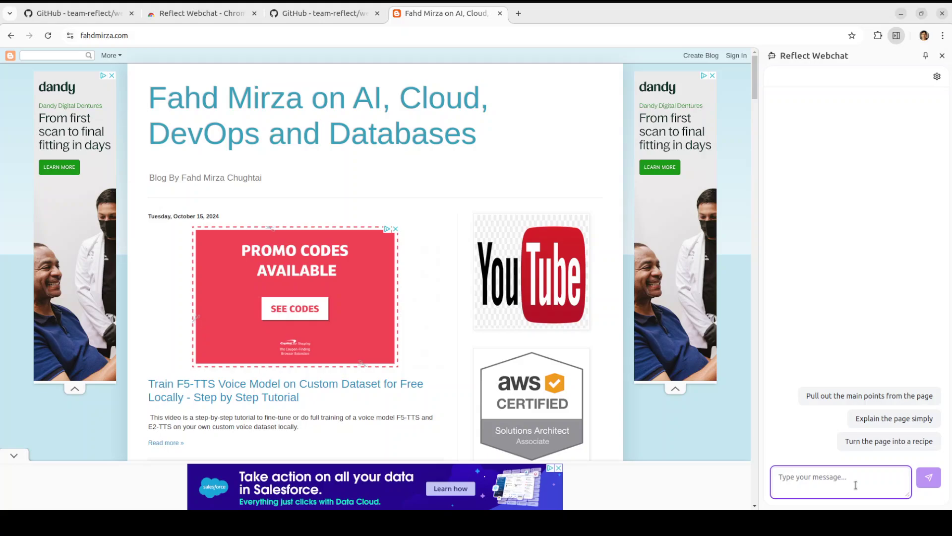
Step: Use the 'Explain the page simply' suggestion to get a paragraph-by-paragraph breakdown of the blog
click(878, 424)
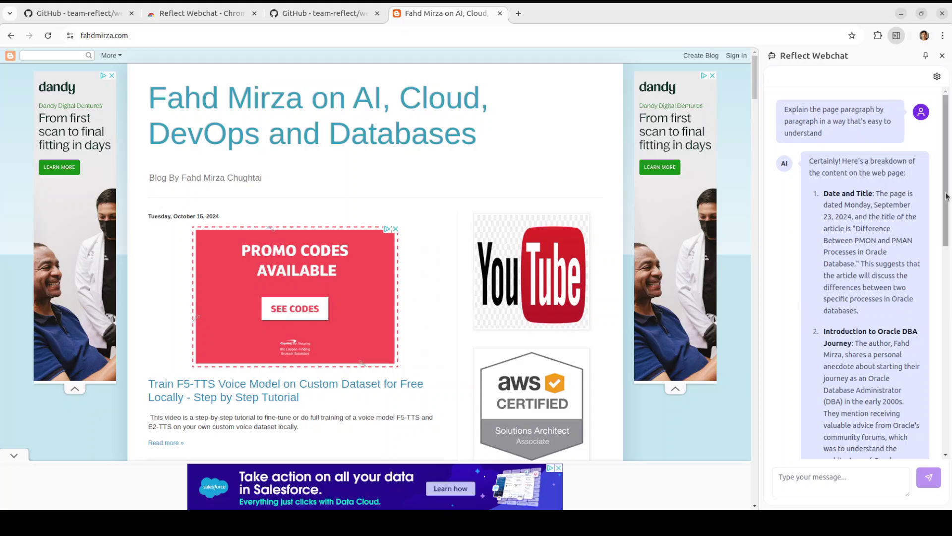
scroll(947, 317, down, 3)
scroll(947, 317, down, 5)
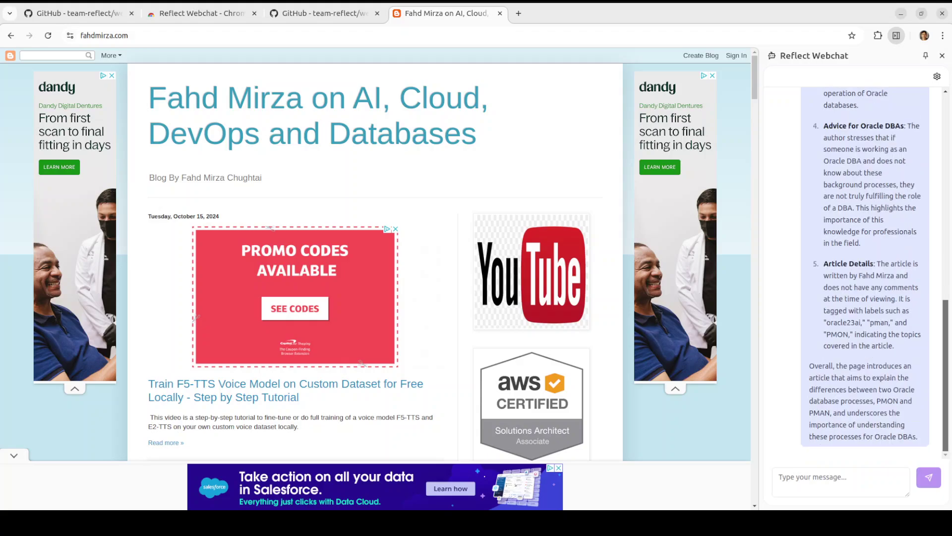
drag(947, 318, 949, 105)
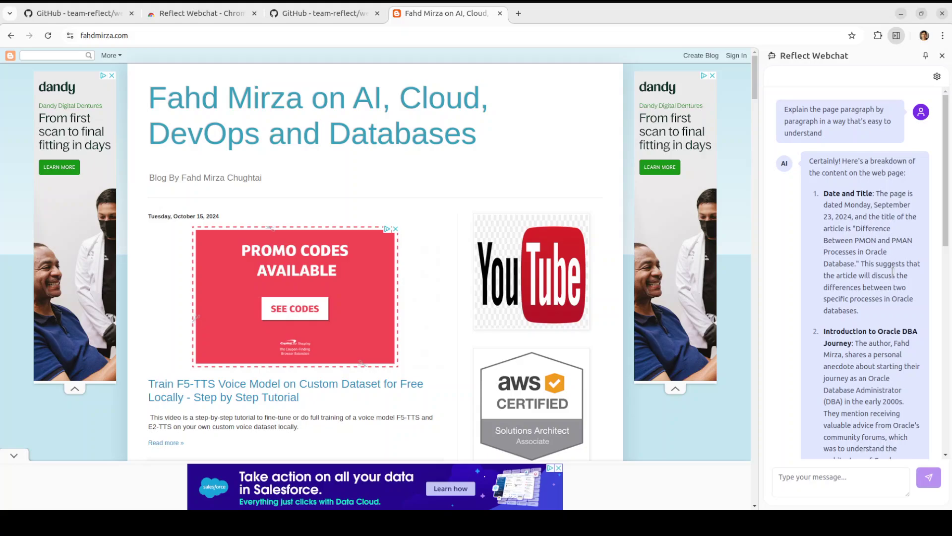
scroll(893, 271, down, 10)
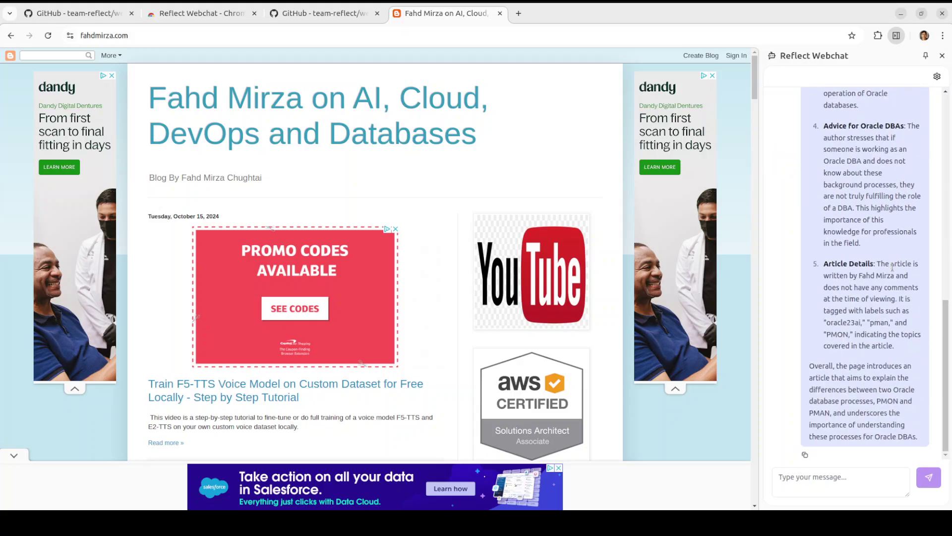
scroll(893, 266, up, 10)
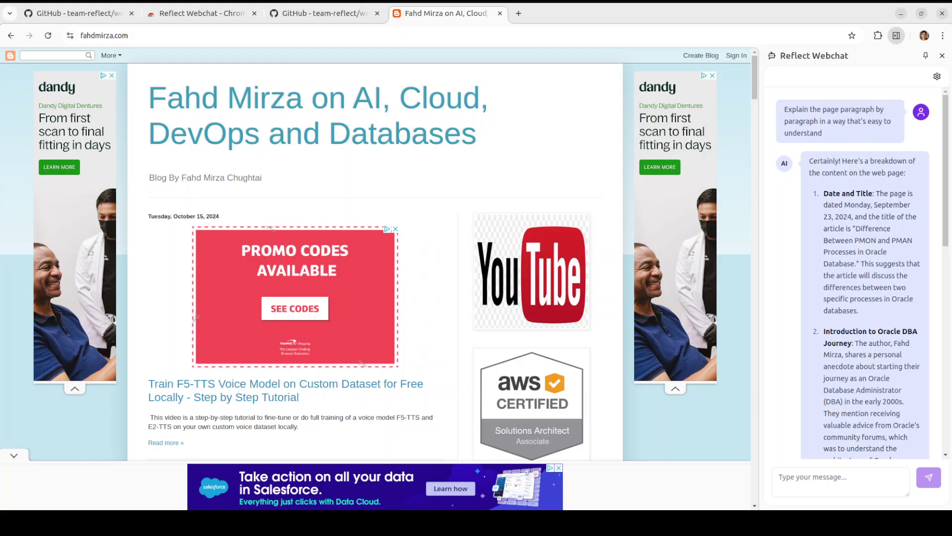
Step: Open the blogger's YouTube channel in a new tab and start the Learning Sojourn video
click(530, 272)
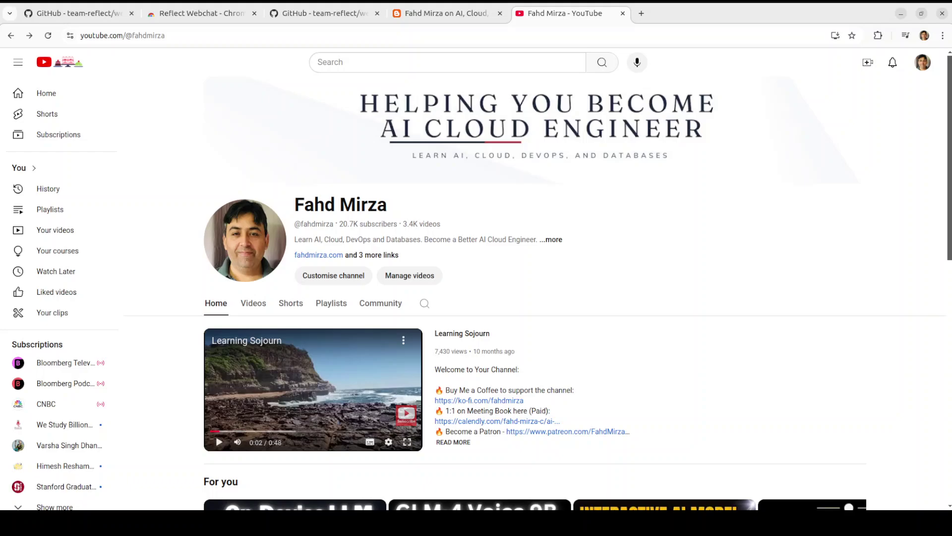
scroll(539, 283, down, 3)
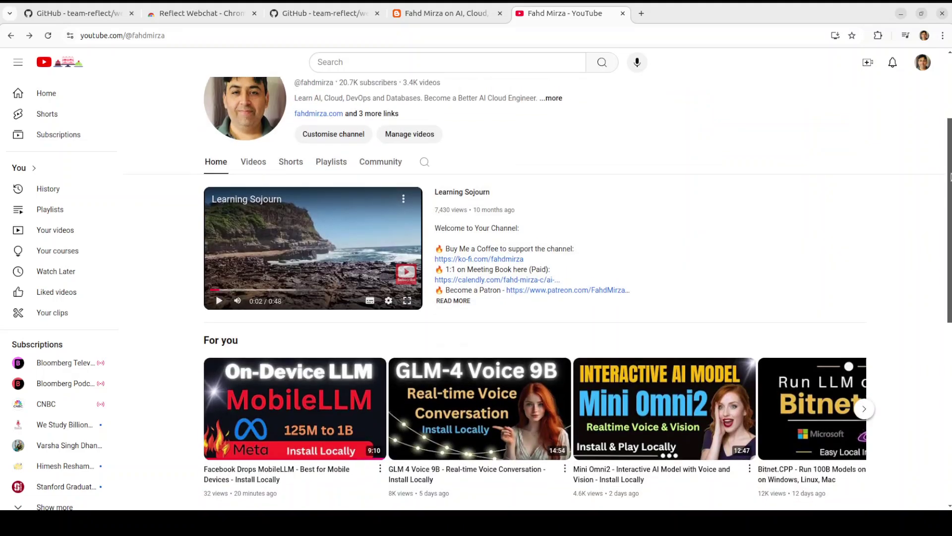
scroll(495, 290, up, 2)
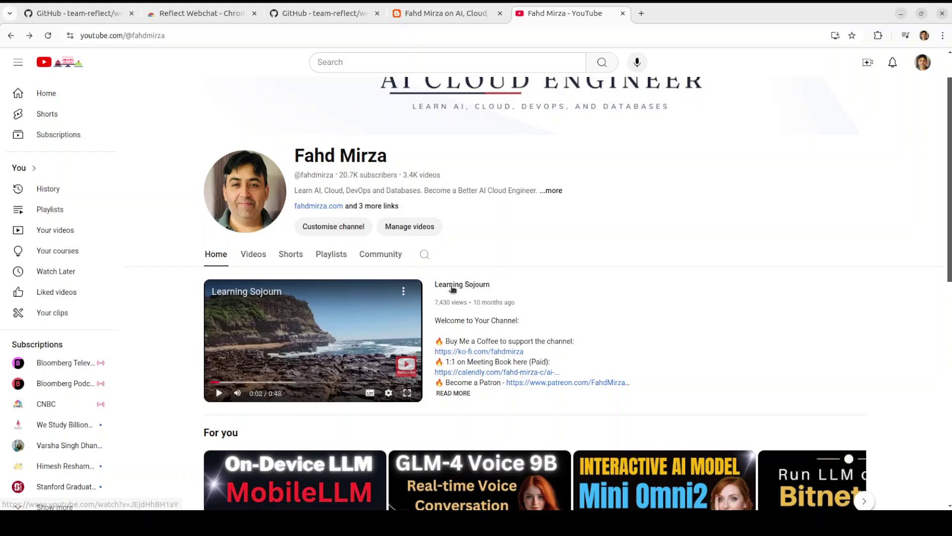
click(483, 284)
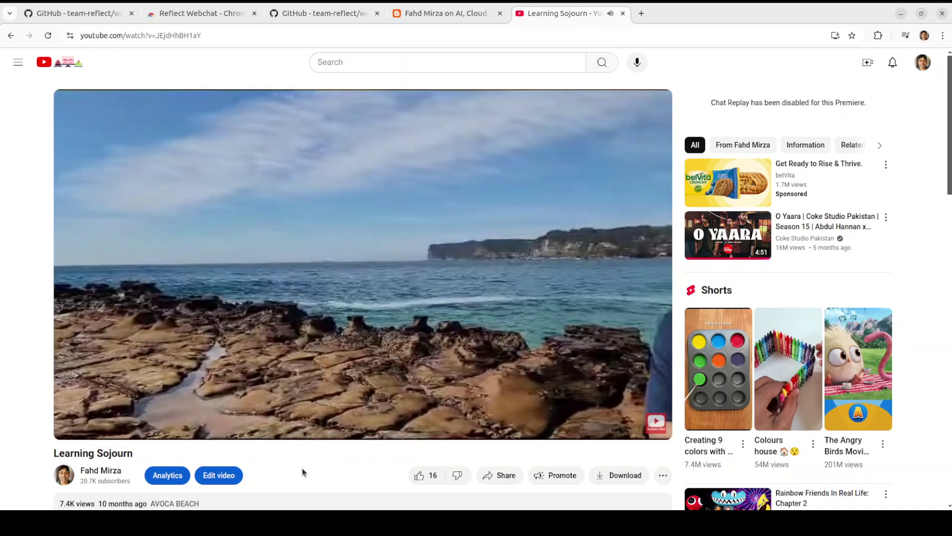
Step: Pause the video at 0:17 and show the installed browser extensions
mouse_move(71, 428)
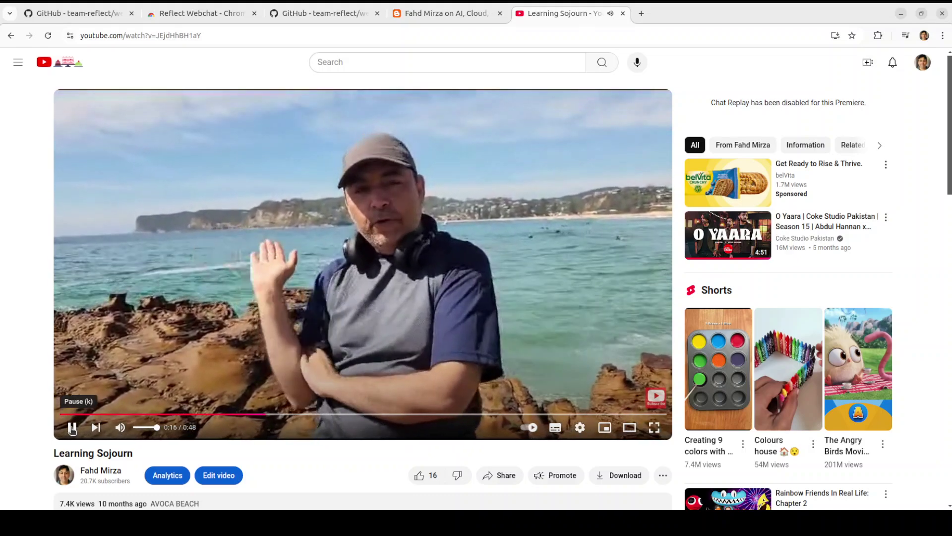
click(72, 427)
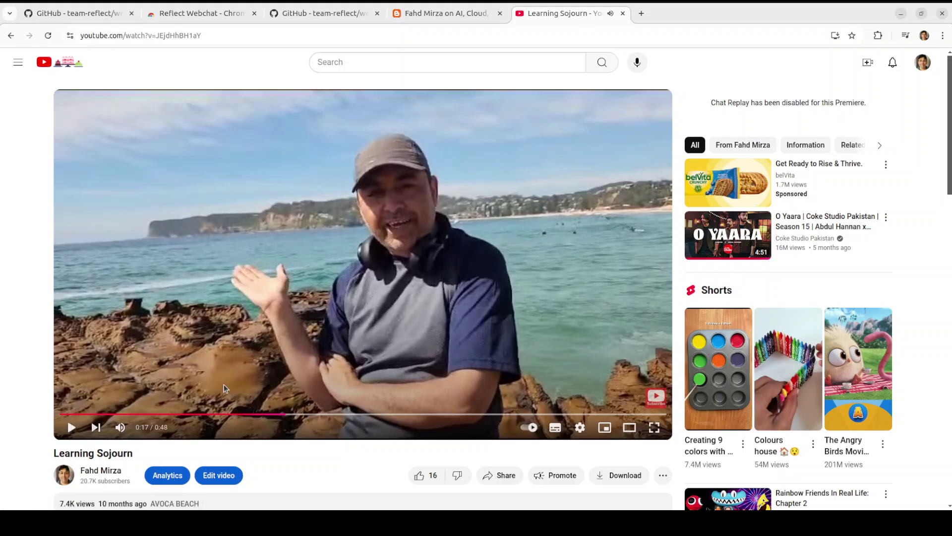
click(877, 36)
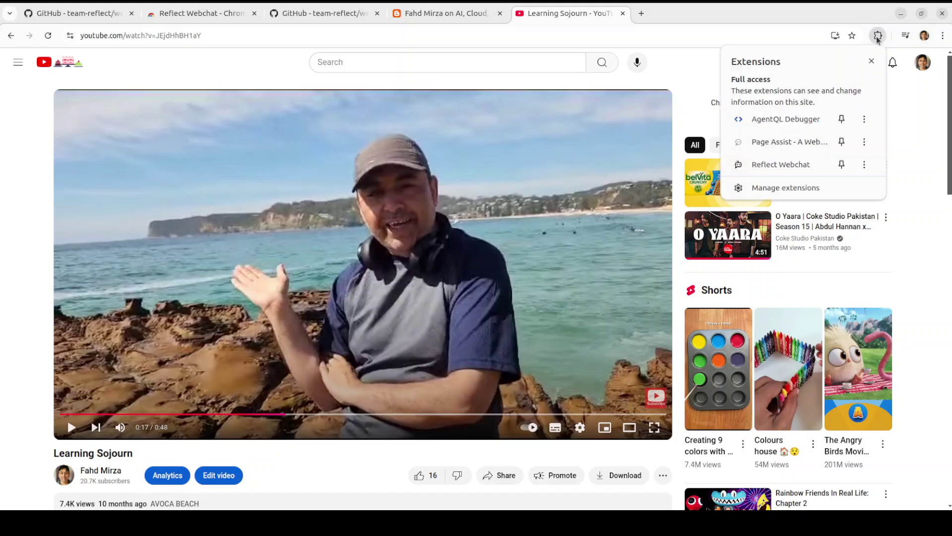
Step: In the Reflect Webchat side panel, send 'transcribe this video'
click(787, 166)
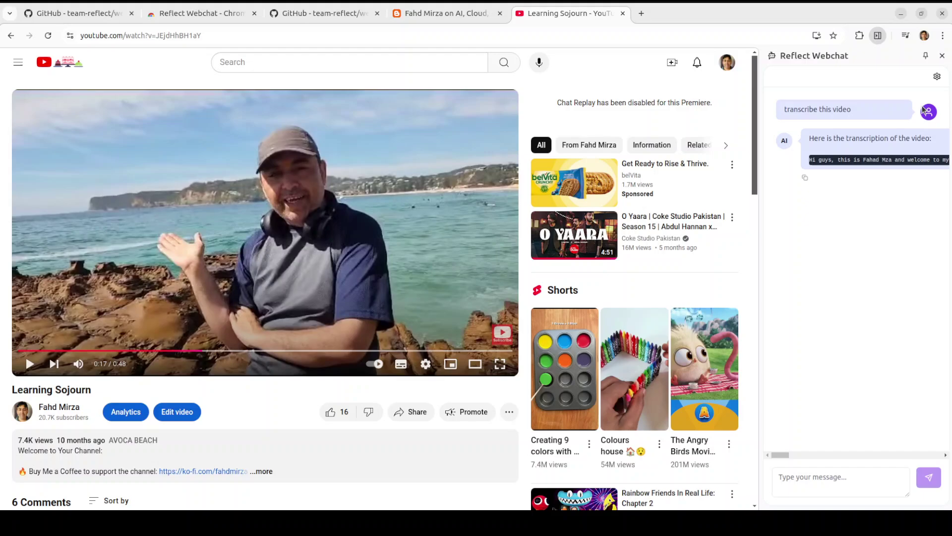
click(843, 479)
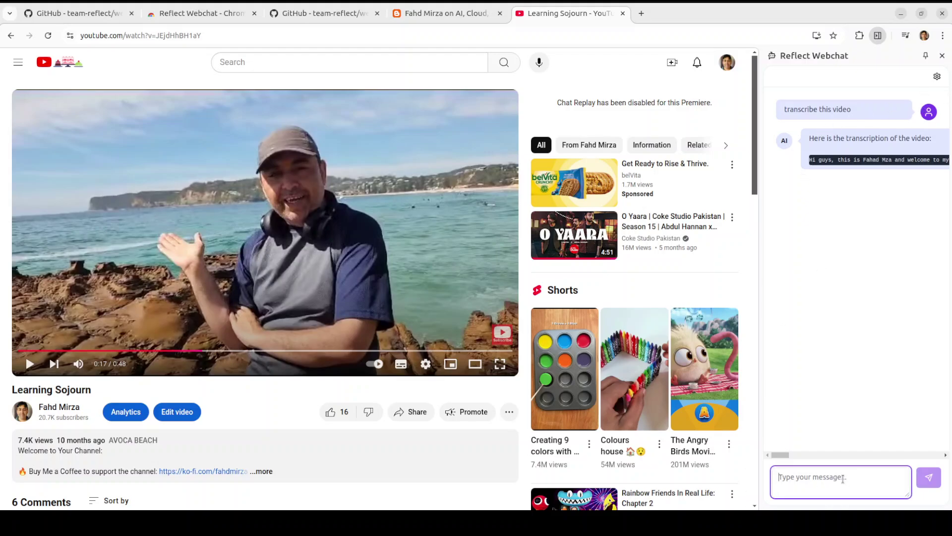
text(transc)
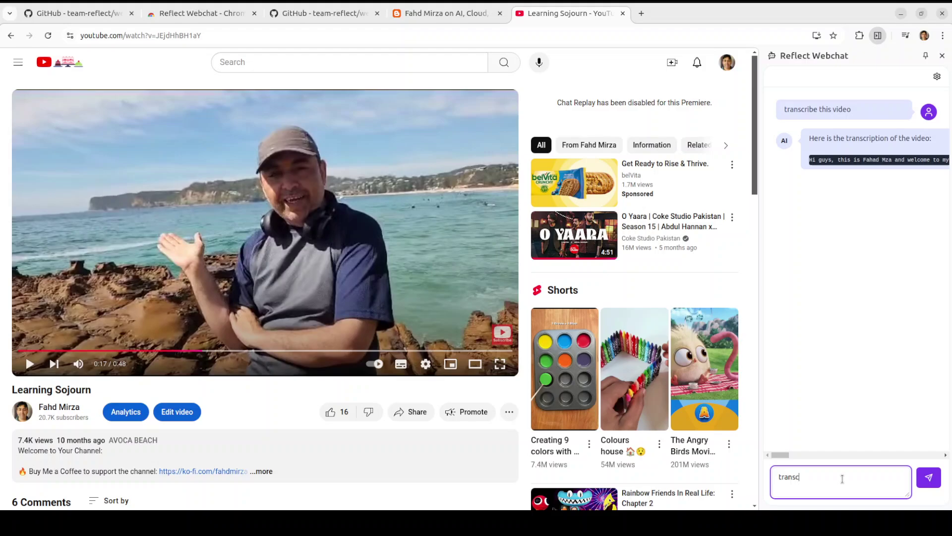
text(ribe this video)
key(Return)
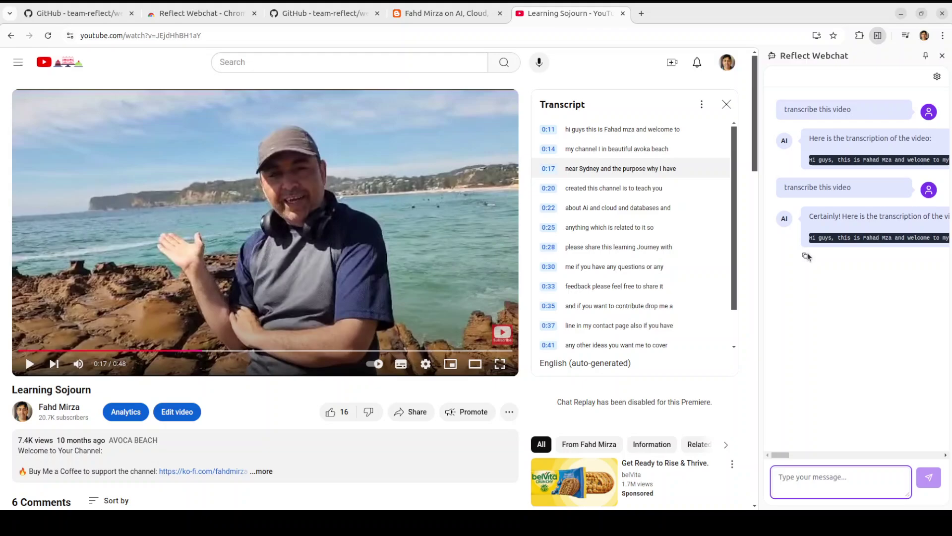
Step: Select a line of the transcription, review the output, and close YouTube's Transcript panel
drag(837, 236, 941, 237)
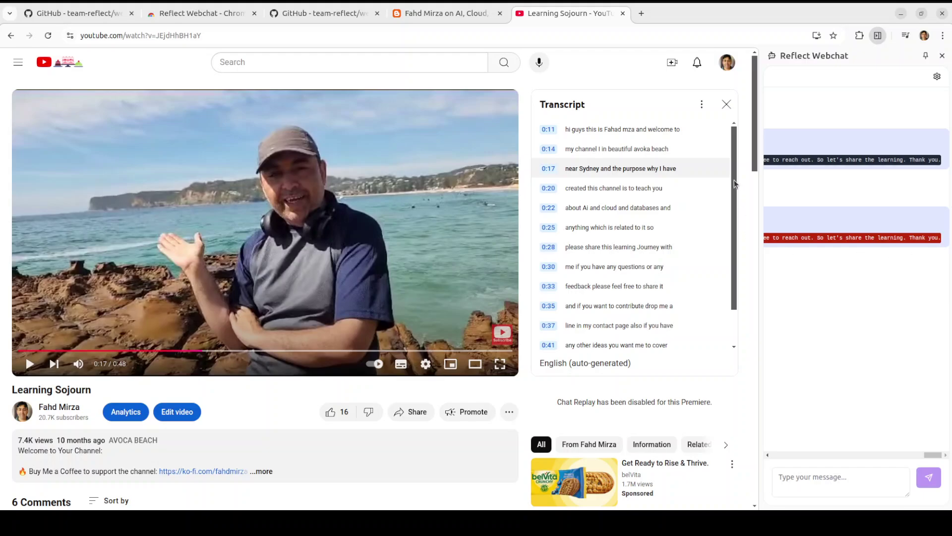
scroll(734, 268, down, 2)
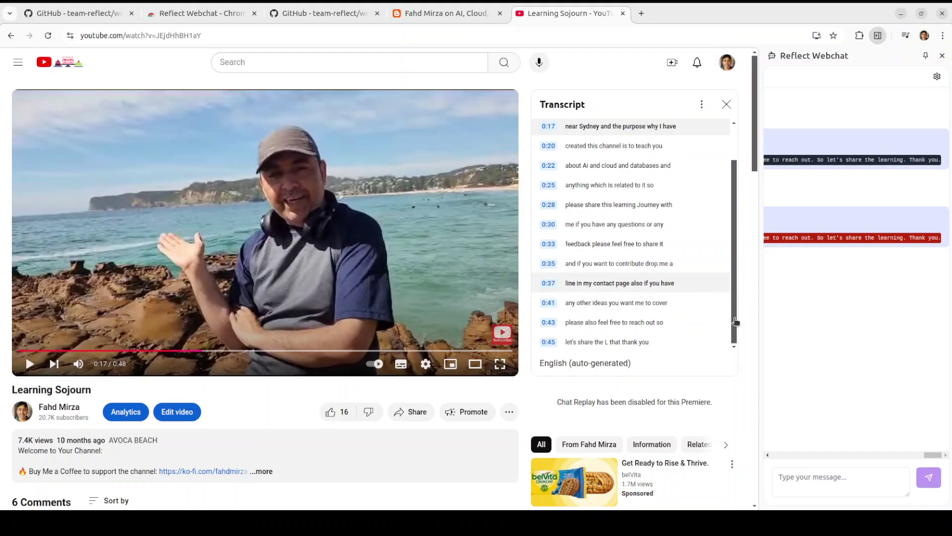
scroll(736, 238, up, 1)
scroll(738, 163, up, 2)
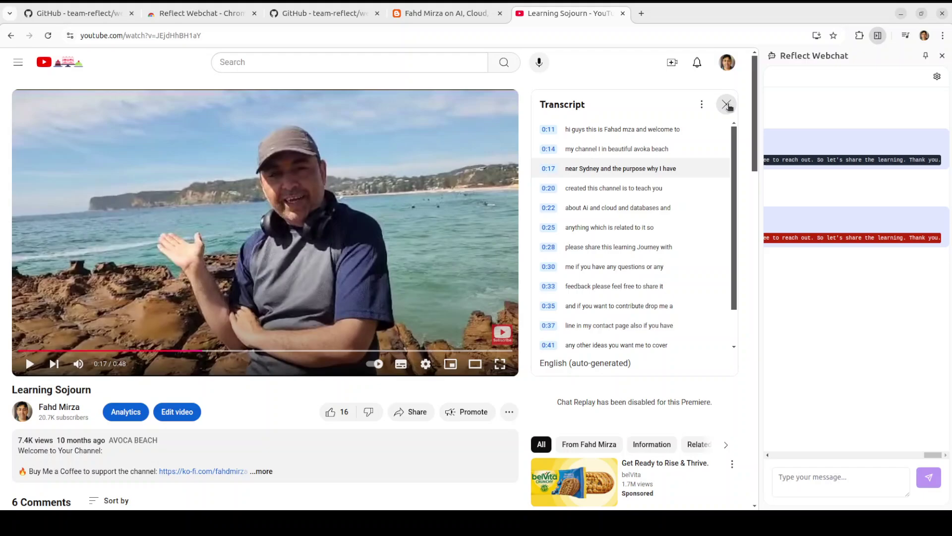
click(726, 105)
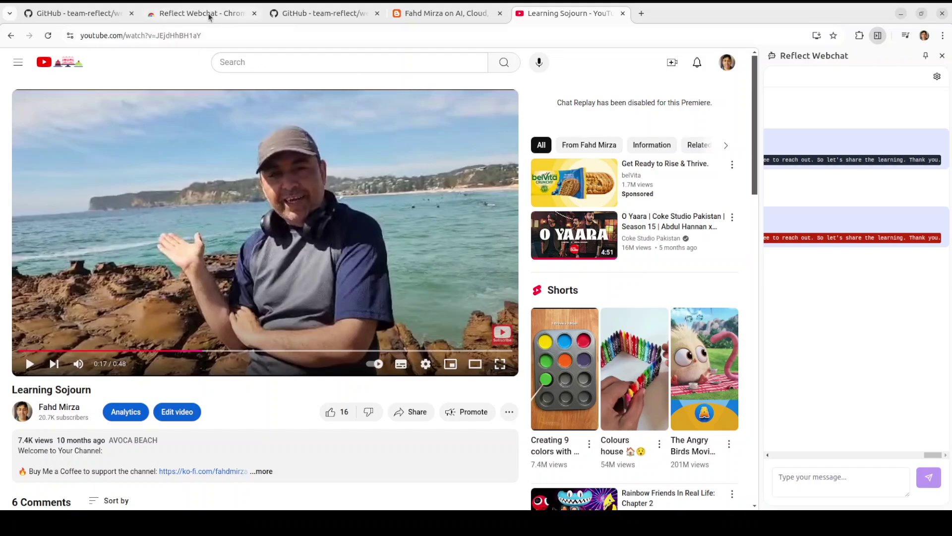
mouse_move(208, 15)
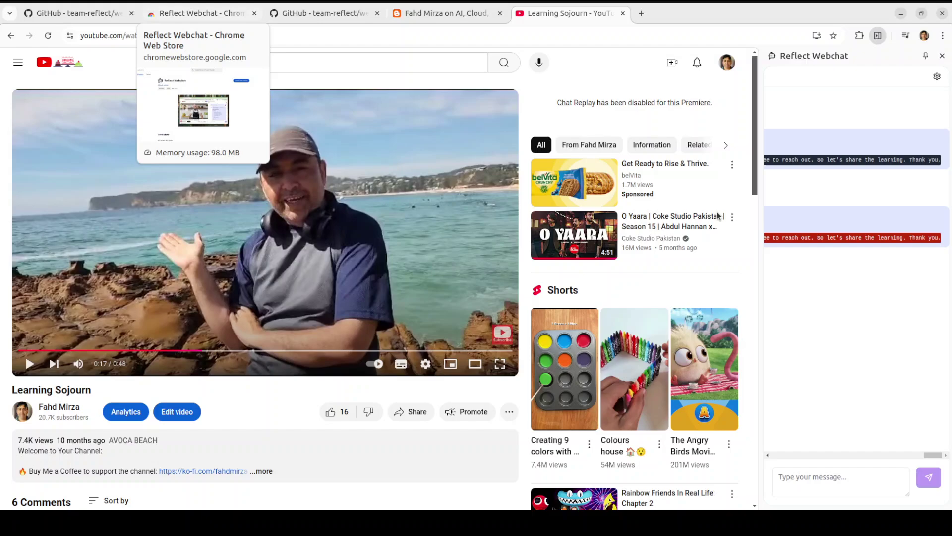
Step: Switch to the Reflect Webchat store listing tab and select, then deselect, its title
click(198, 14)
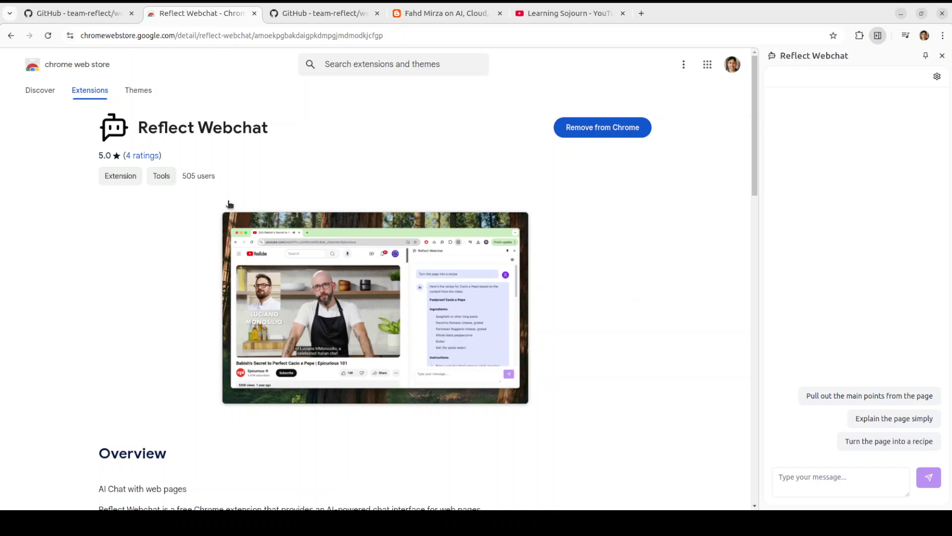
drag(138, 127, 260, 127)
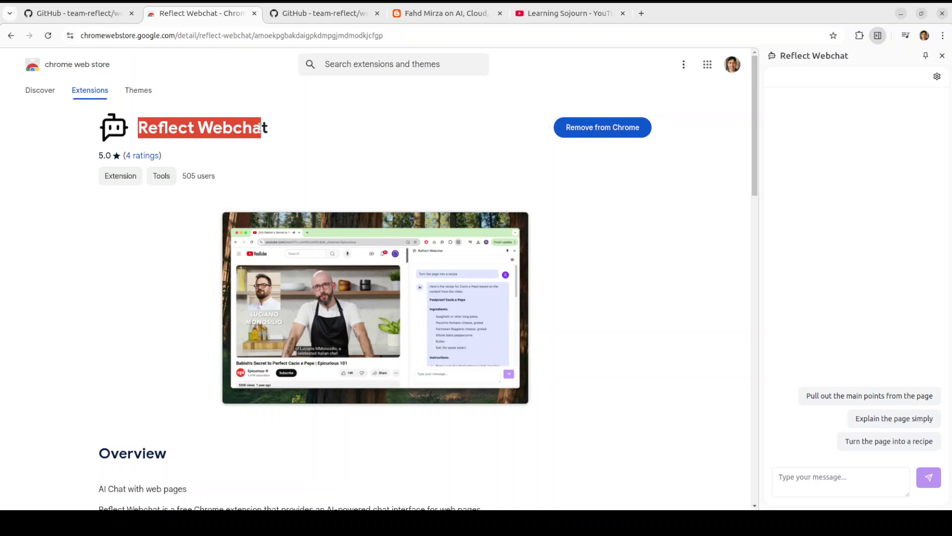
click(210, 129)
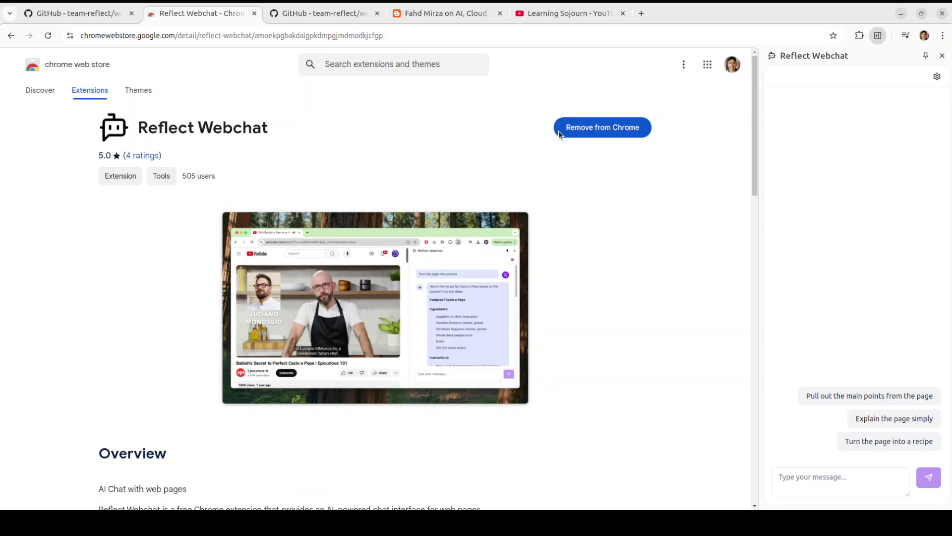
Step: Go from the Learning Sojourn video to its channel home page and pause the featured video
click(558, 13)
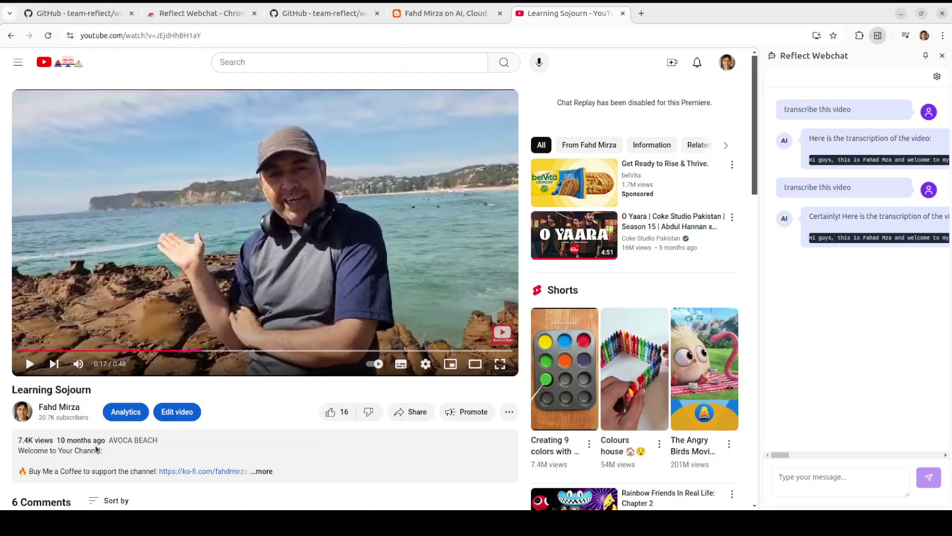
click(21, 413)
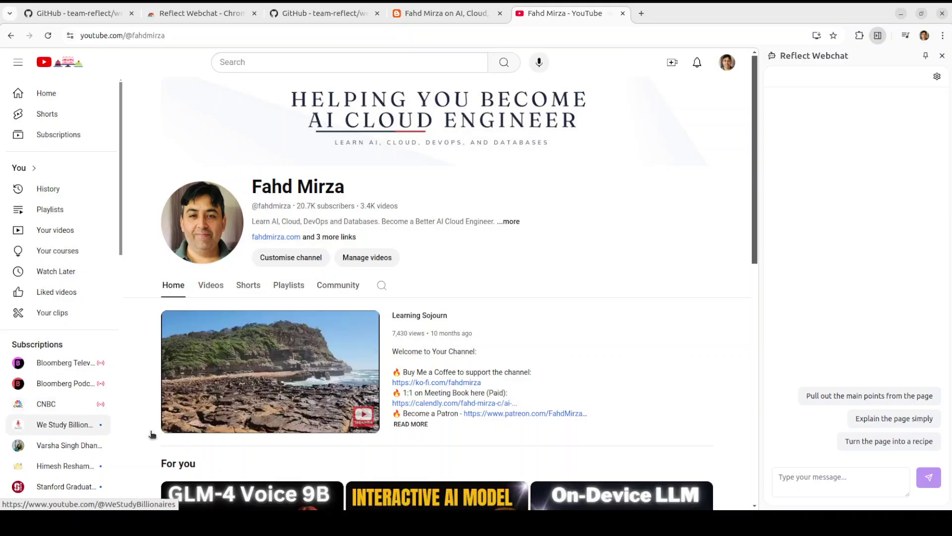
click(176, 424)
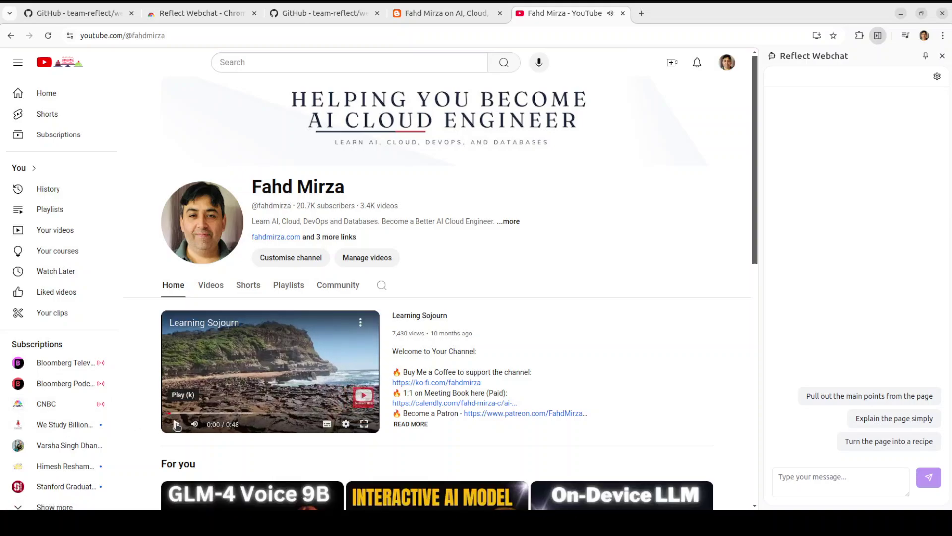